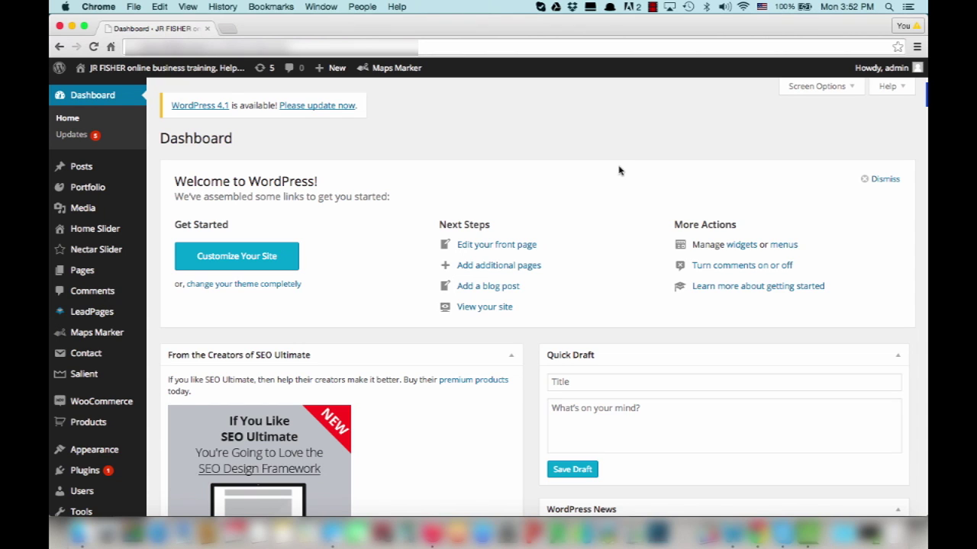
- Open the All Pages list showing the site's nine published pages
scroll(708, 245, down, 5)
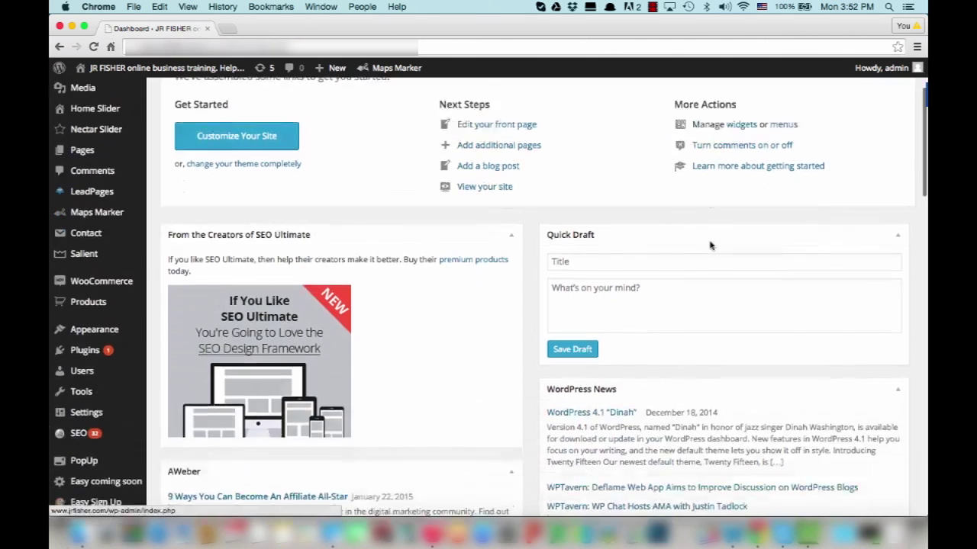
scroll(709, 245, up, 5)
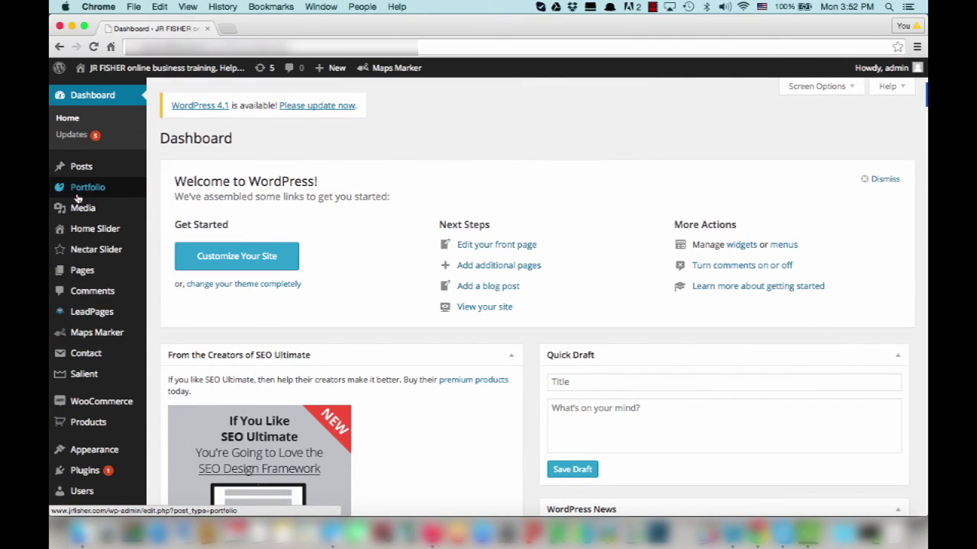
click(76, 271)
scroll(449, 393, down, 1)
scroll(450, 392, down, 5)
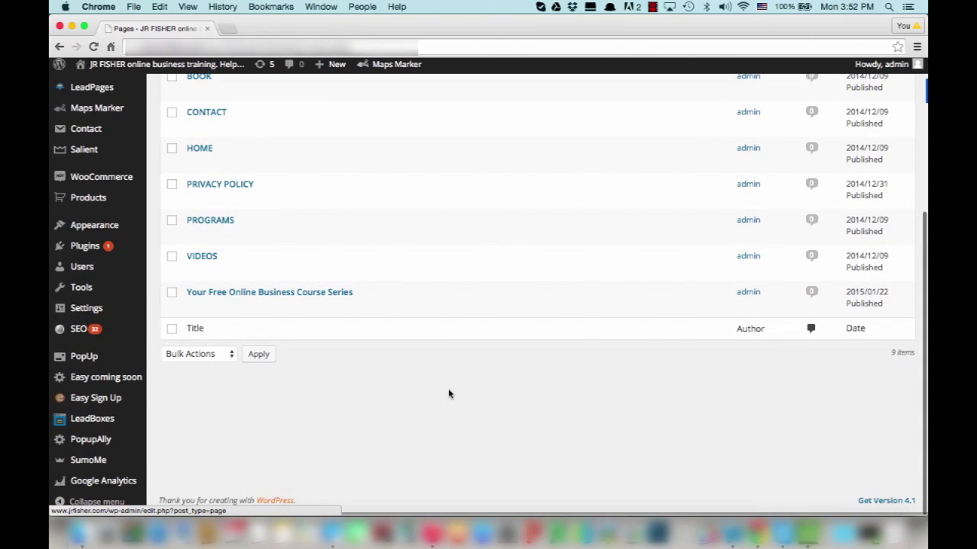
scroll(450, 392, up, 1)
scroll(450, 392, up, 5)
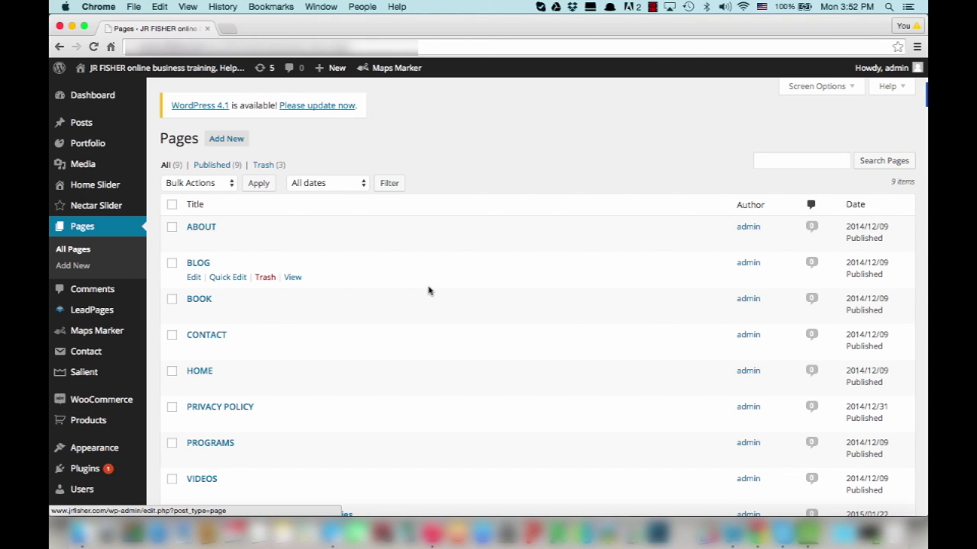
scroll(428, 290, down, 3)
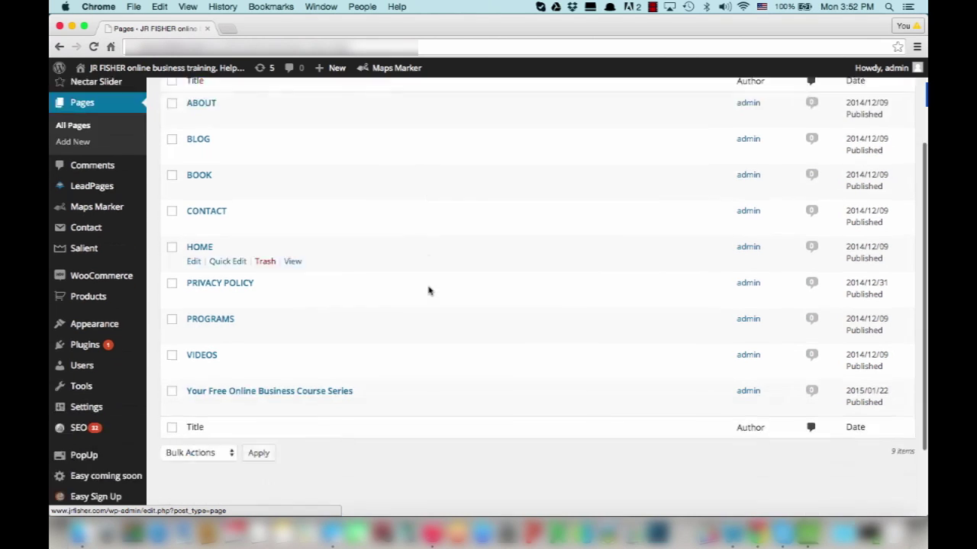
scroll(428, 290, down, 1)
scroll(428, 289, up, 1)
scroll(428, 290, up, 3)
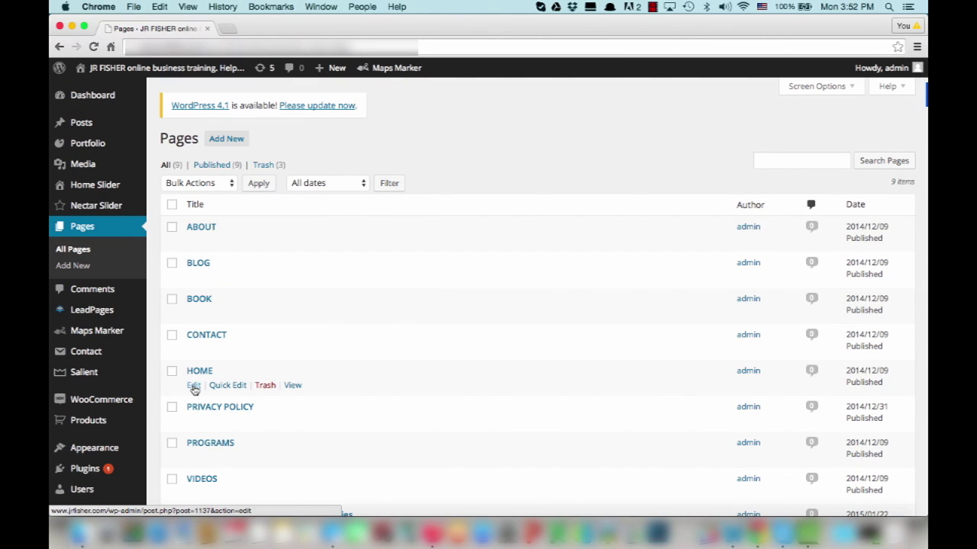
- Open the HOME page in the page editor
click(194, 386)
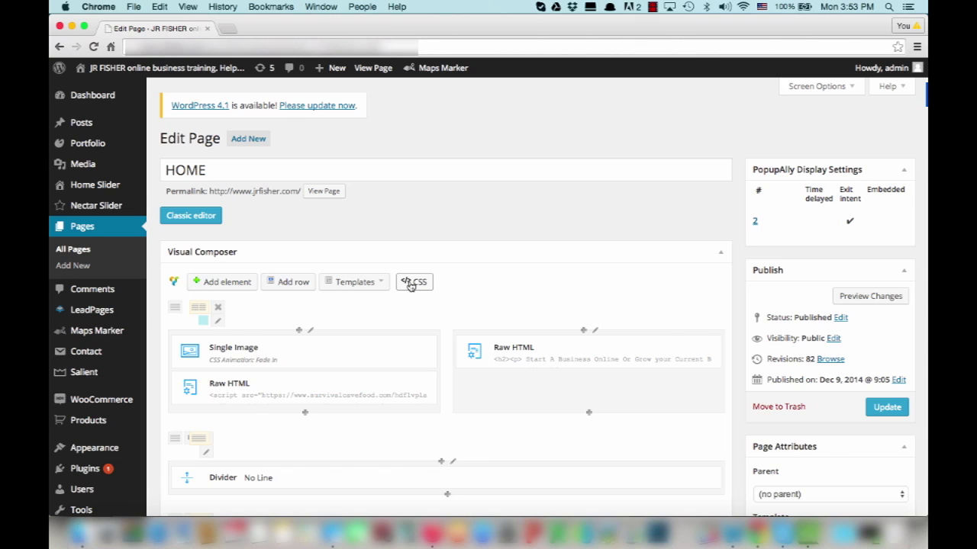
- Scroll to HOME's SEO Search Engine Listing and zoom in to read its title tag and description
scroll(410, 284, down, 2)
scroll(411, 284, down, 2)
scroll(411, 285, down, 3)
scroll(411, 286, down, 3)
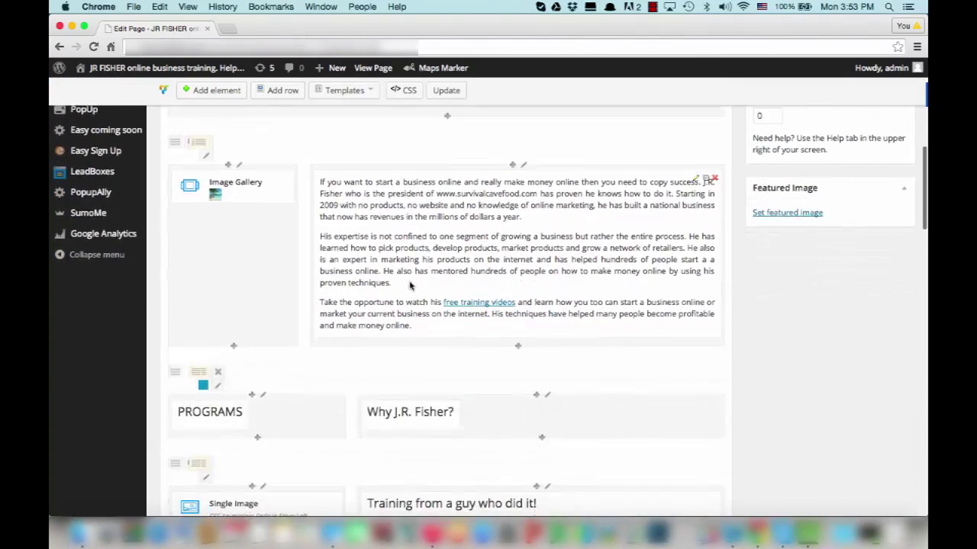
scroll(409, 285, down, 3)
scroll(410, 285, down, 3)
scroll(410, 286, down, 3)
scroll(409, 286, down, 3)
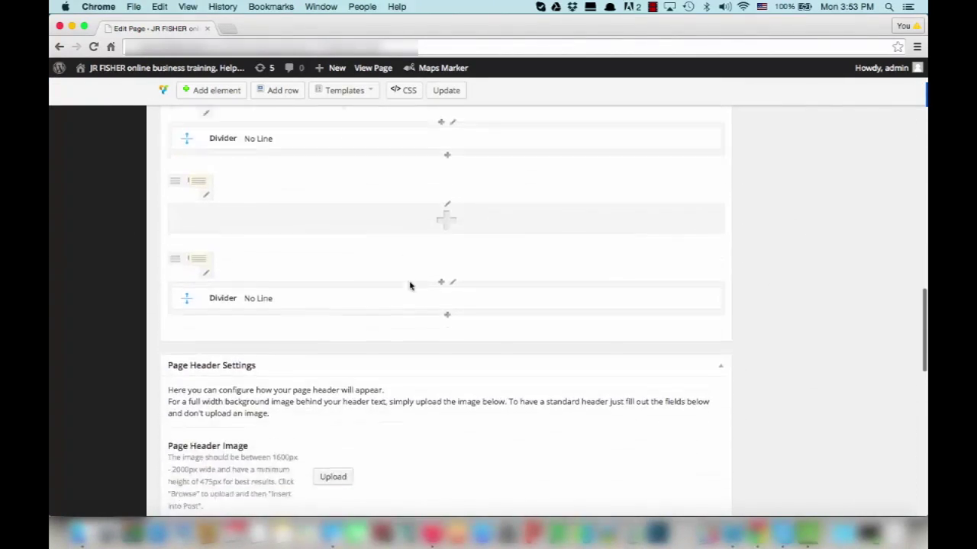
scroll(410, 285, down, 3)
scroll(409, 285, down, 3)
scroll(410, 286, down, 2)
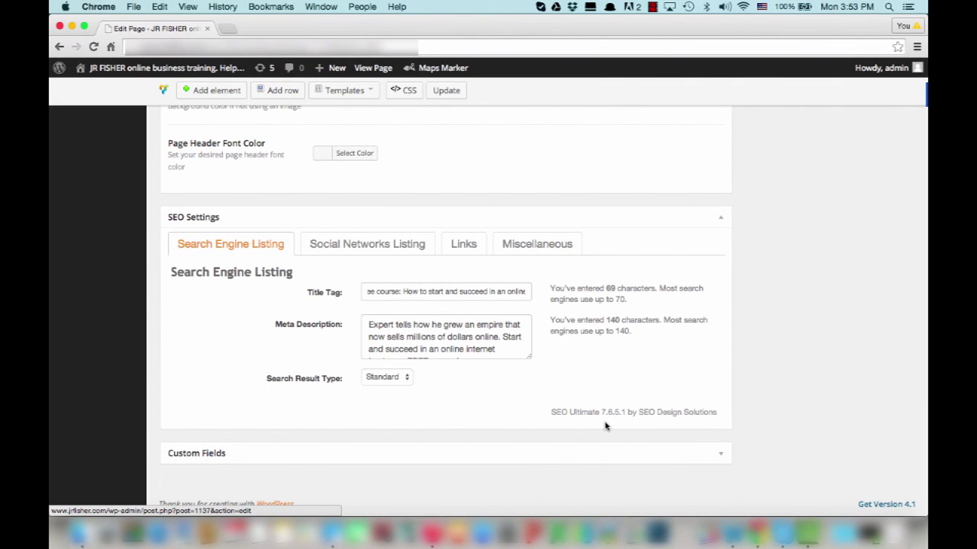
key(super+equal)
scroll(620, 425, down, 5)
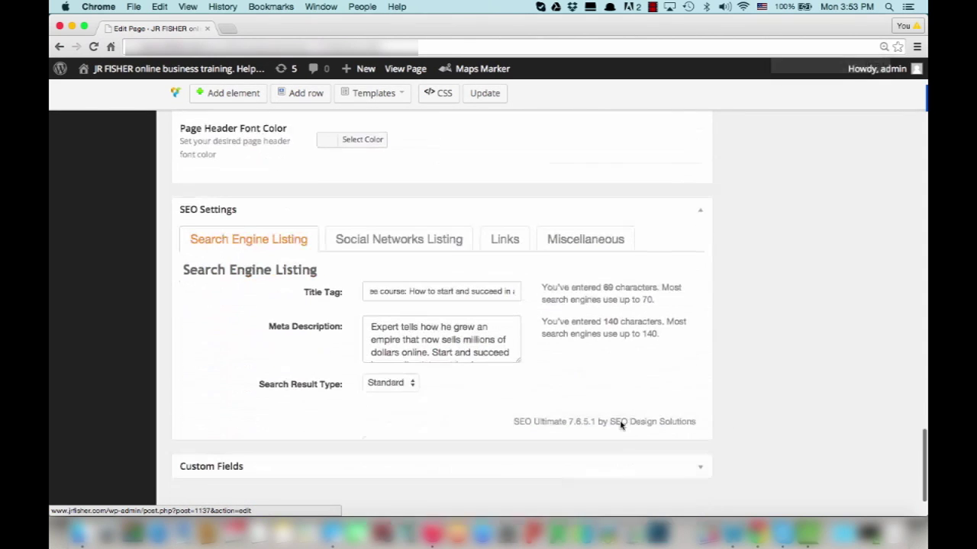
scroll(621, 425, down, 1)
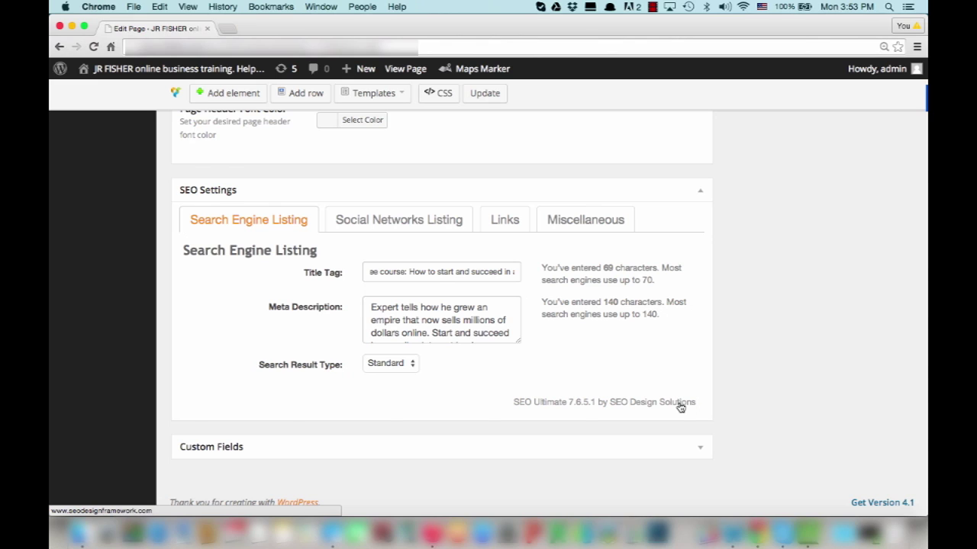
click(452, 271)
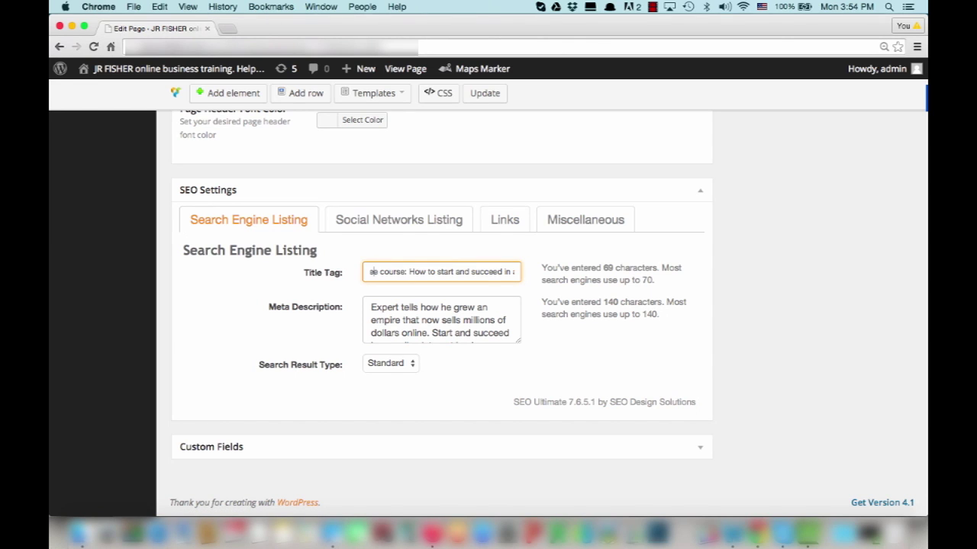
key(Left)
key(Left)
key(Left)
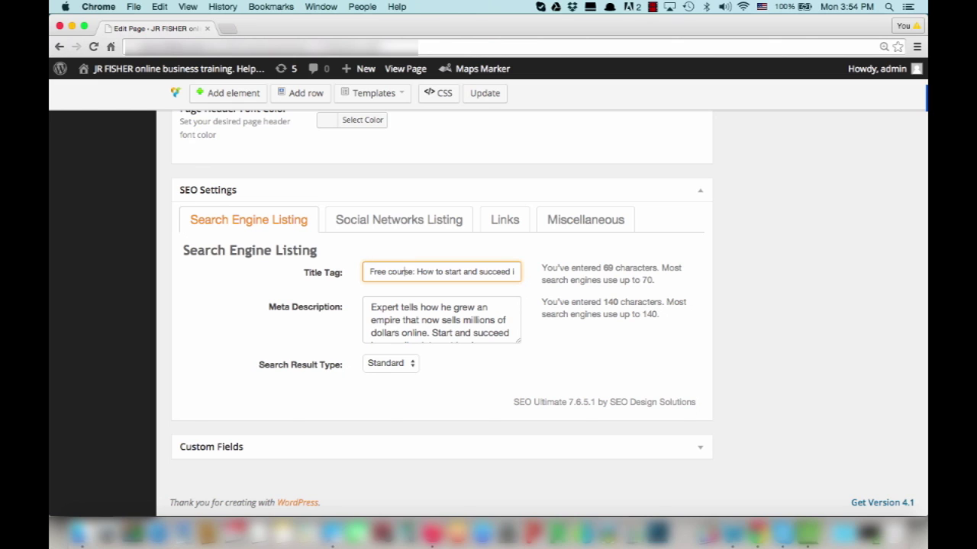
key(Right)
key(Right)
key(Right)
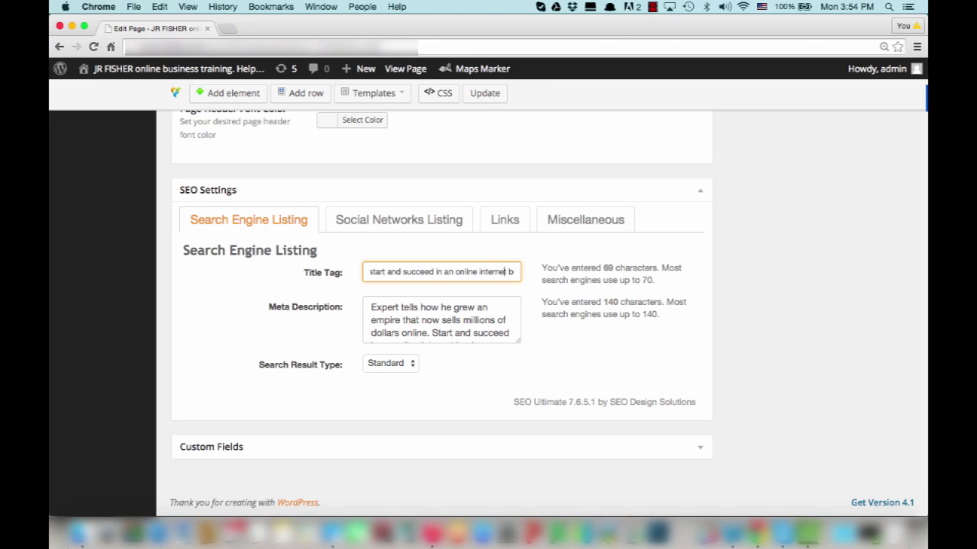
key(Right)
key(Right)
key(Right)
click(643, 279)
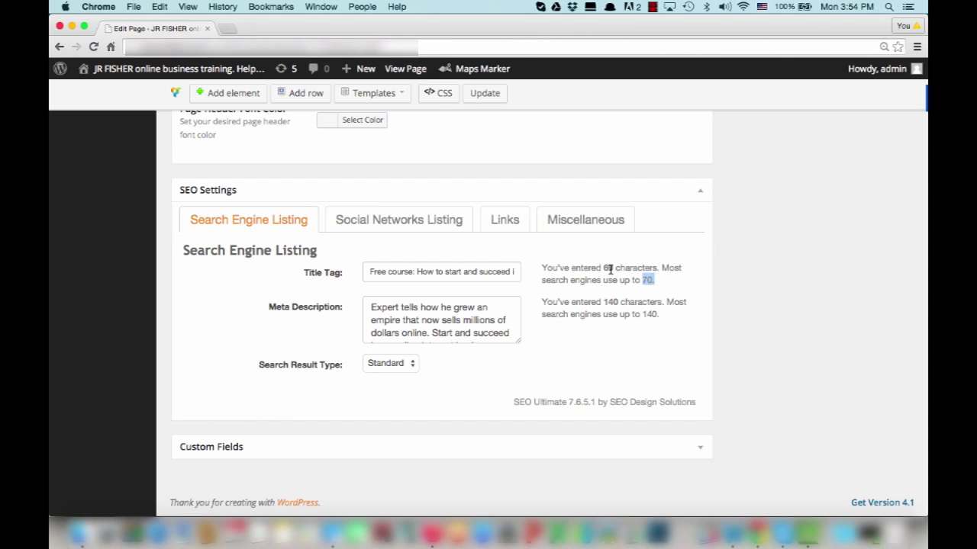
drag(615, 268, 603, 266)
click(510, 271)
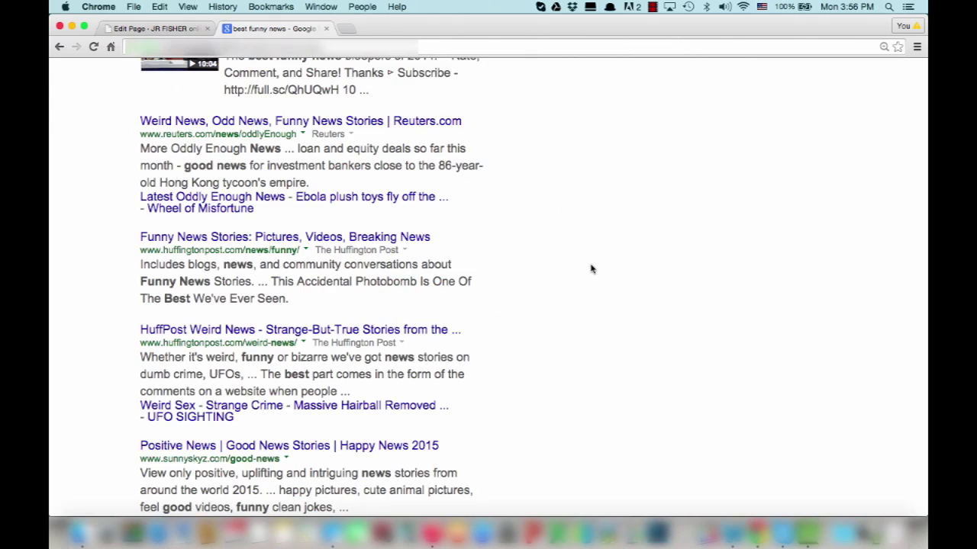
scroll(588, 269, up, 5)
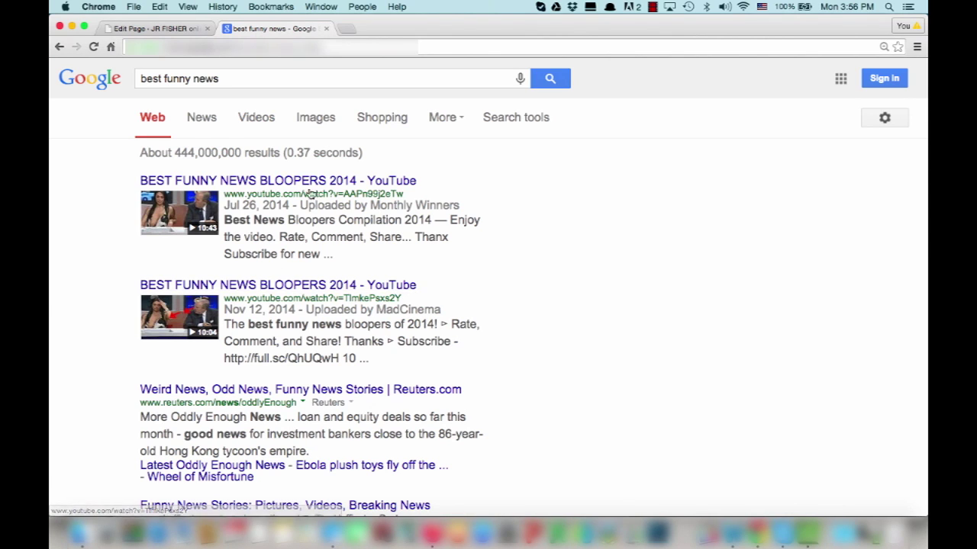
scroll(465, 279, down, 1)
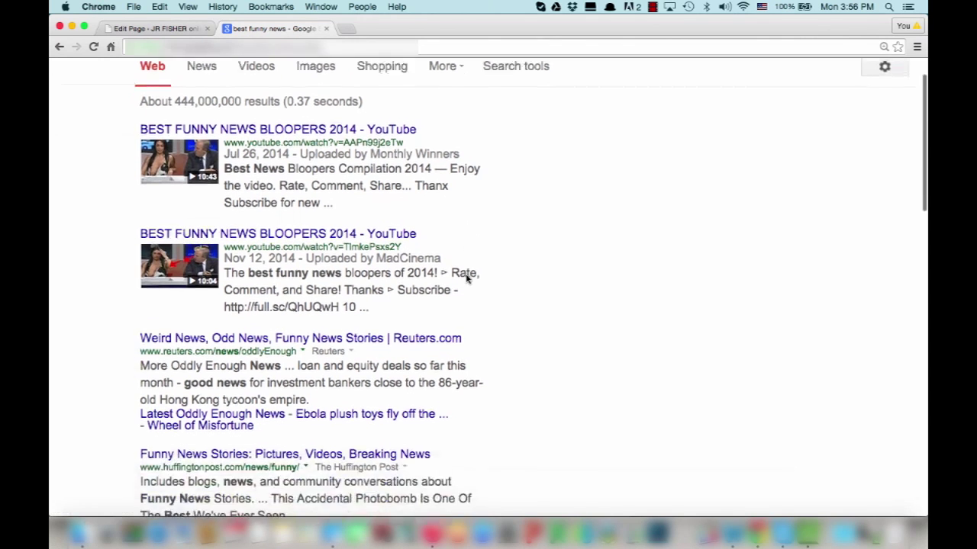
scroll(464, 280, down, 2)
scroll(467, 279, down, 3)
scroll(467, 280, down, 2)
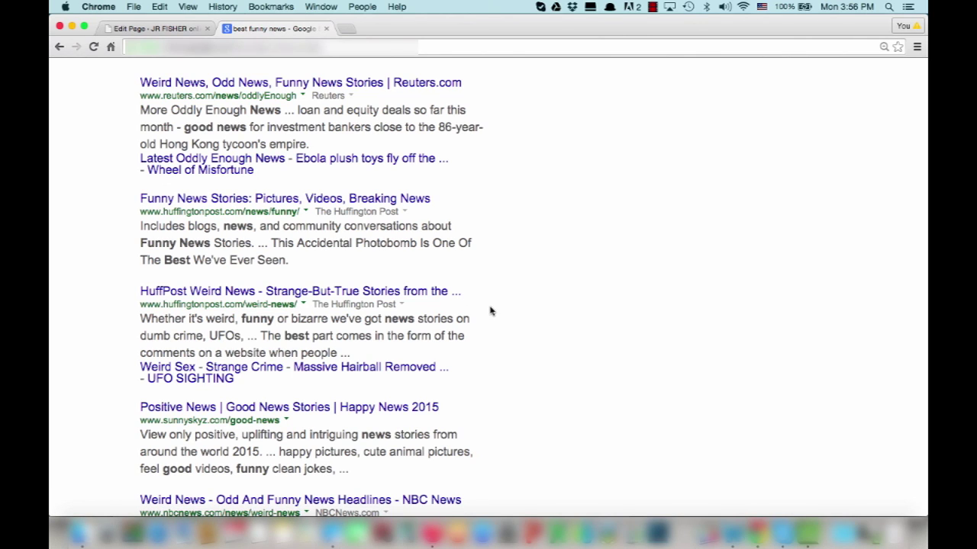
scroll(495, 313, down, 1)
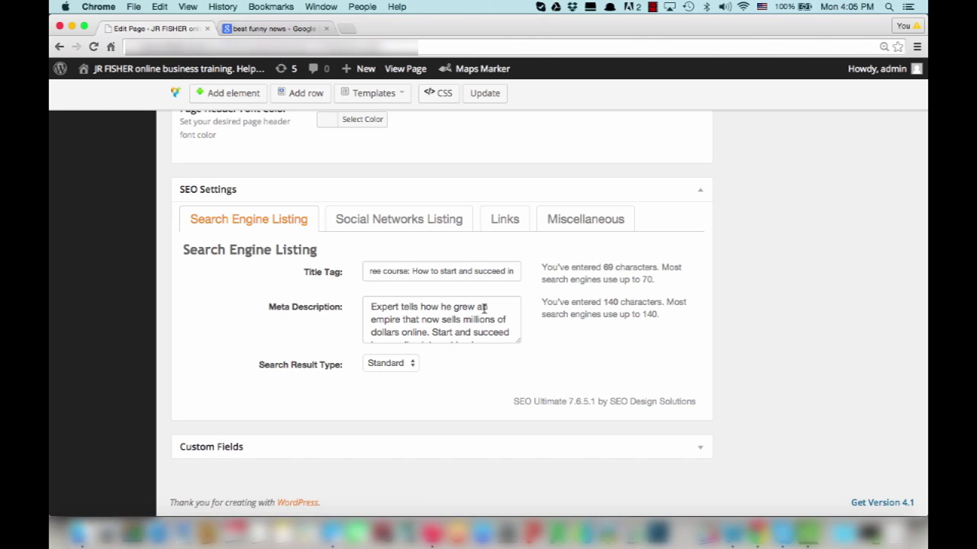
- Check the 69-character title tag, then update the HOME page to save its SEO settings
click(456, 272)
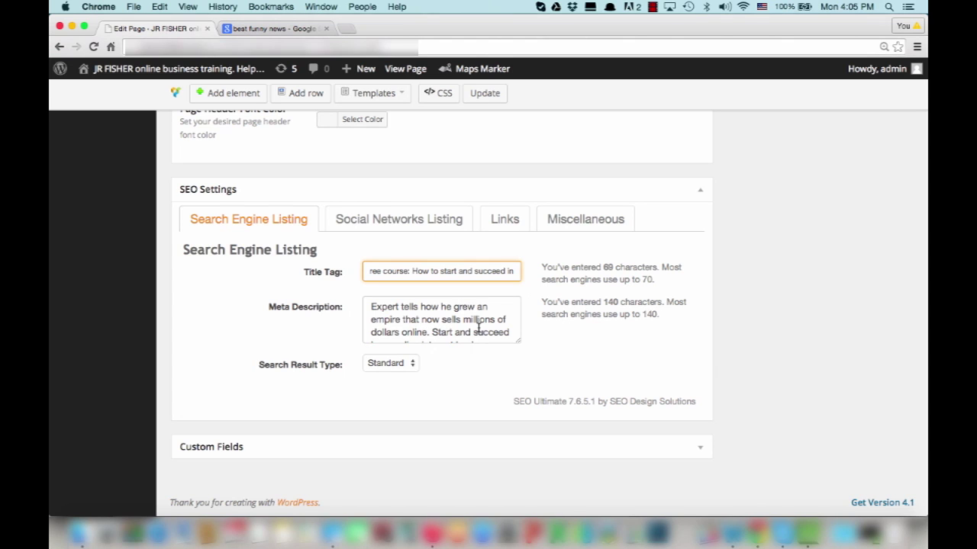
scroll(479, 326, down, 3)
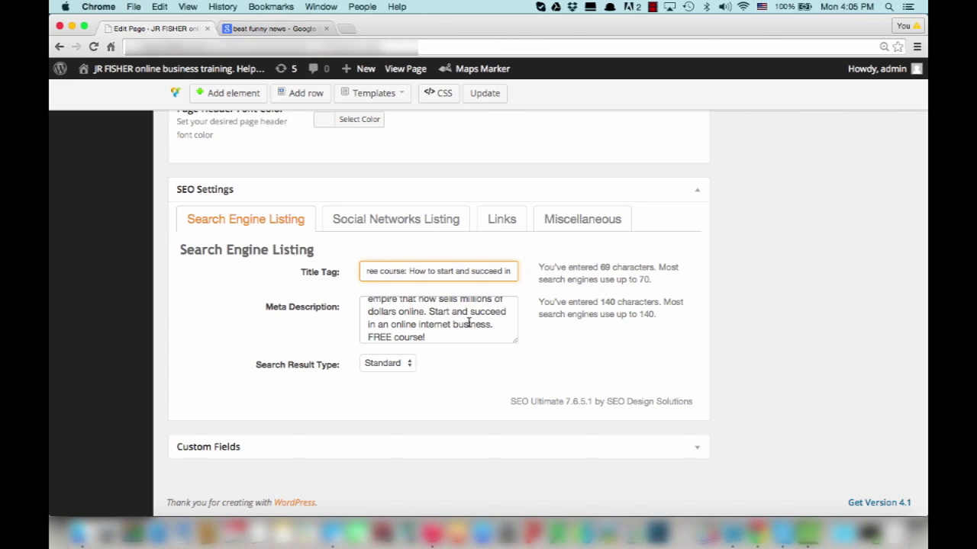
click(481, 272)
scroll(815, 319, up, 5)
scroll(815, 319, up, 5)
scroll(815, 319, up, 5)
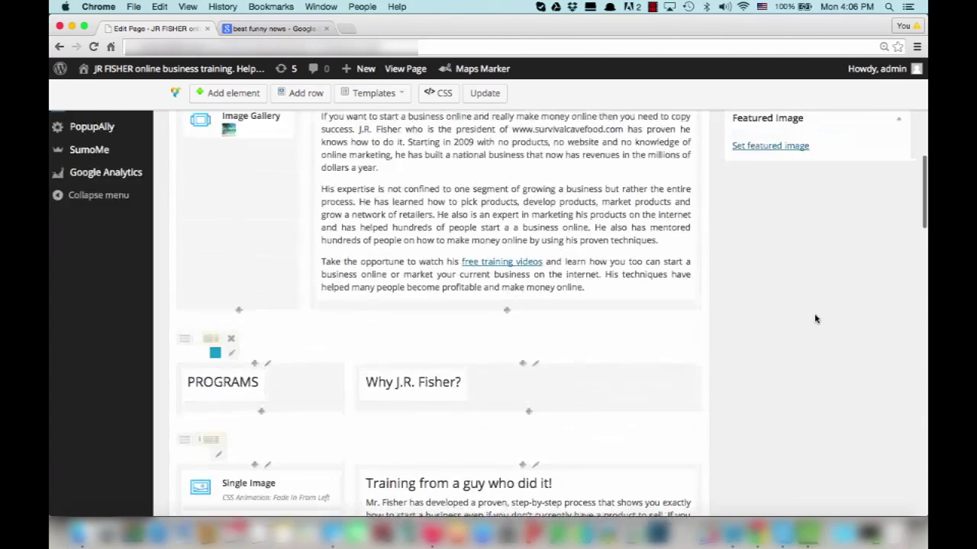
scroll(815, 319, up, 5)
click(883, 150)
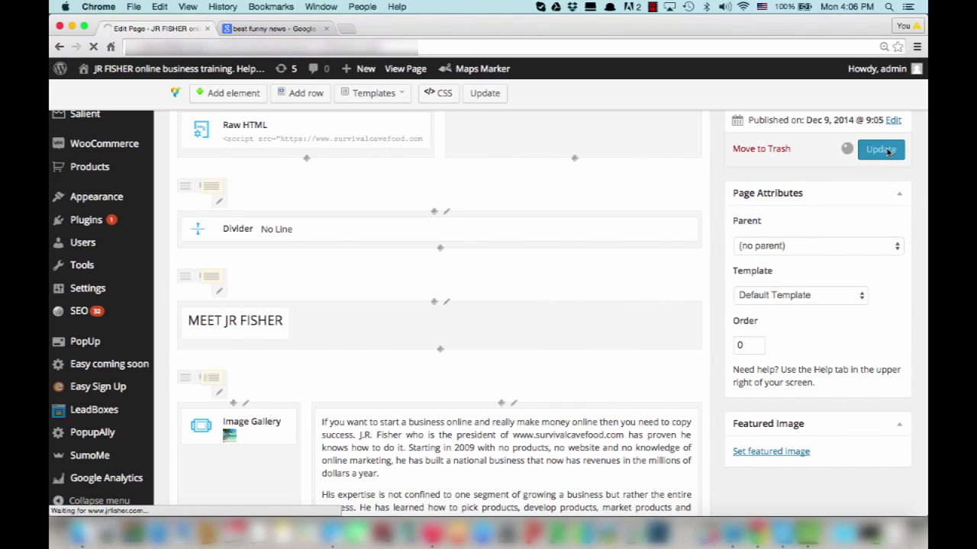